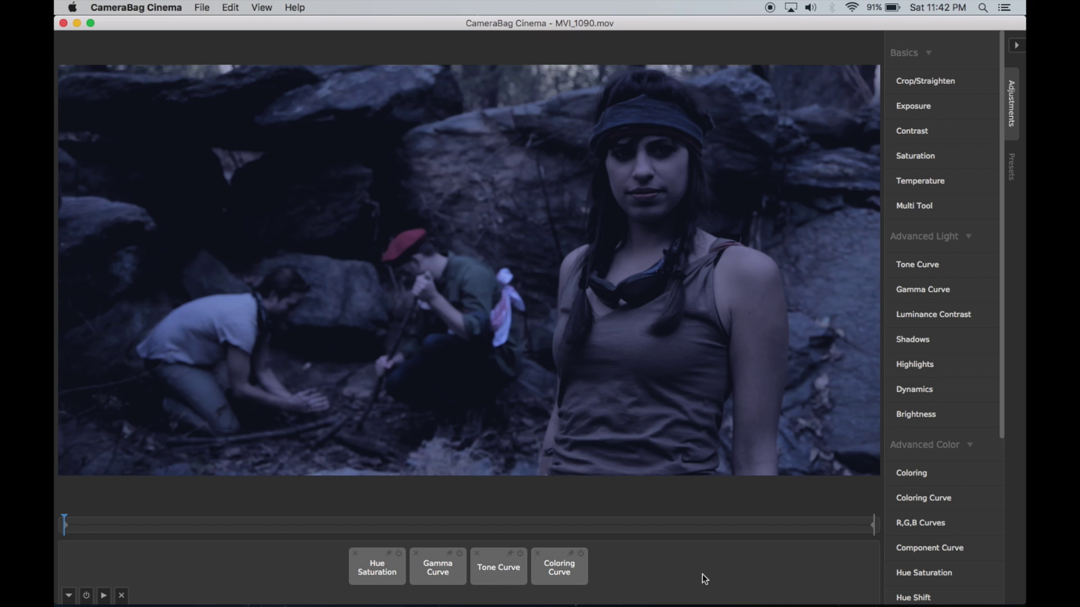
Delete all adjustment tiles so MVI_1090.mov shows its original ungraded footage.
left_click(121, 598)
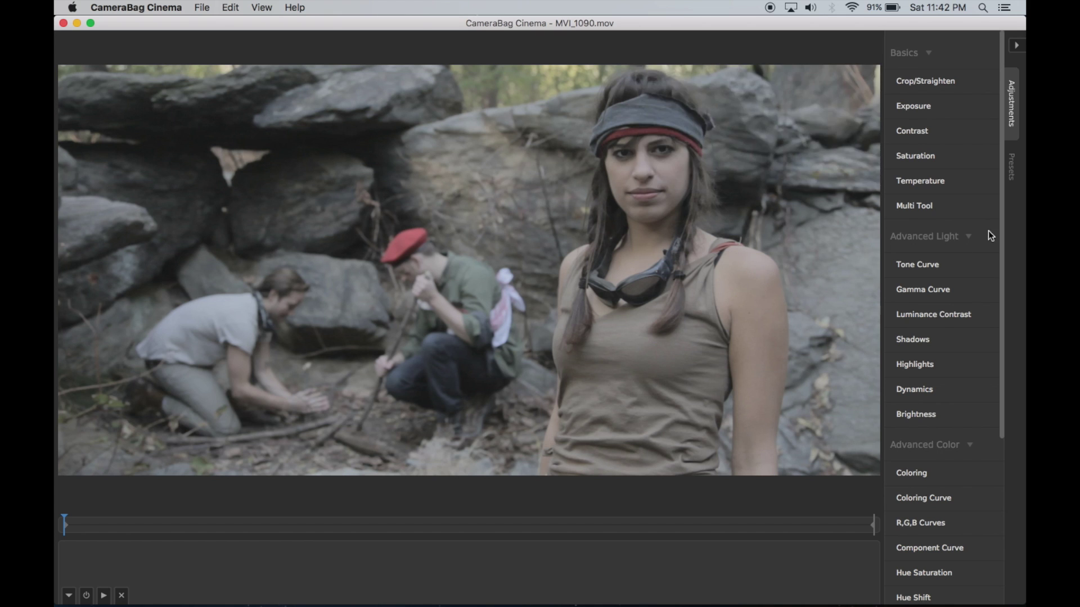
Add a Gamma Curve, dropping its dark endpoint and bending it into a darkening S-curve.
left_click(927, 288)
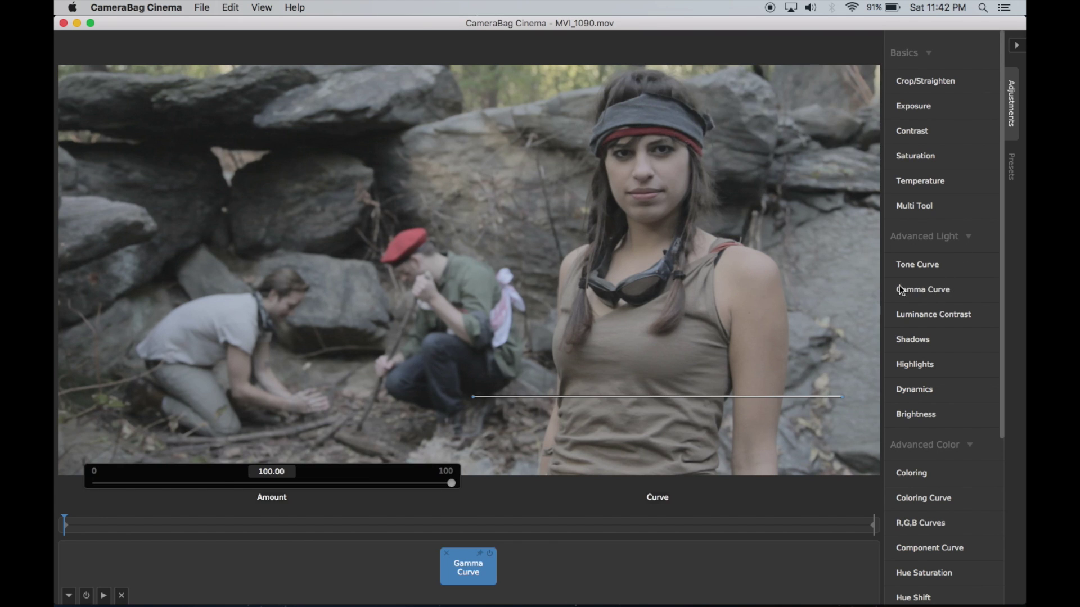
mouse_move(595, 452)
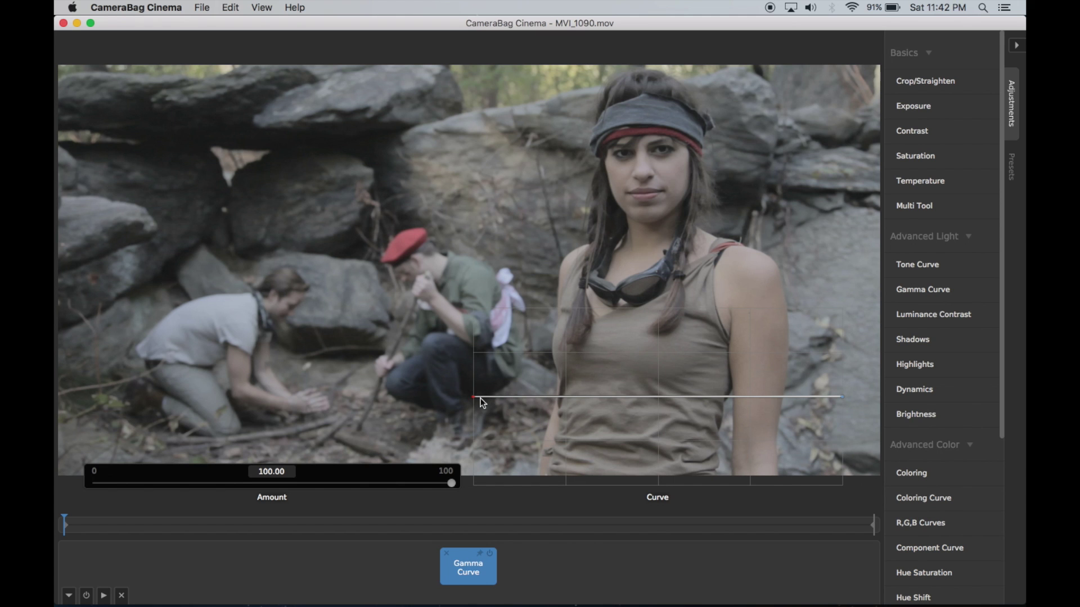
left_click_drag(474, 398, 458, 496)
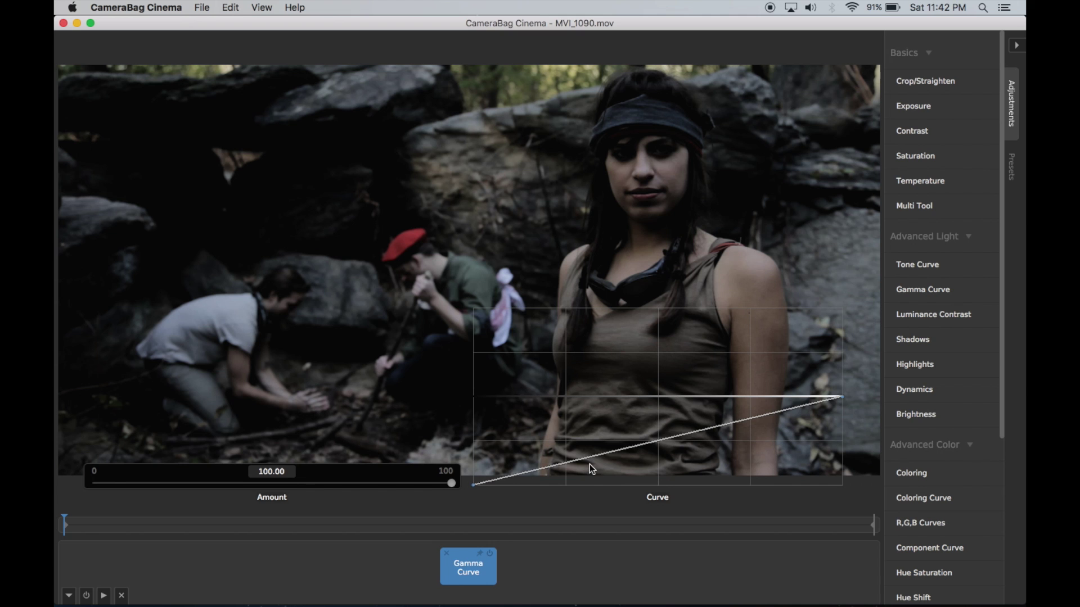
left_click_drag(589, 464, 493, 473)
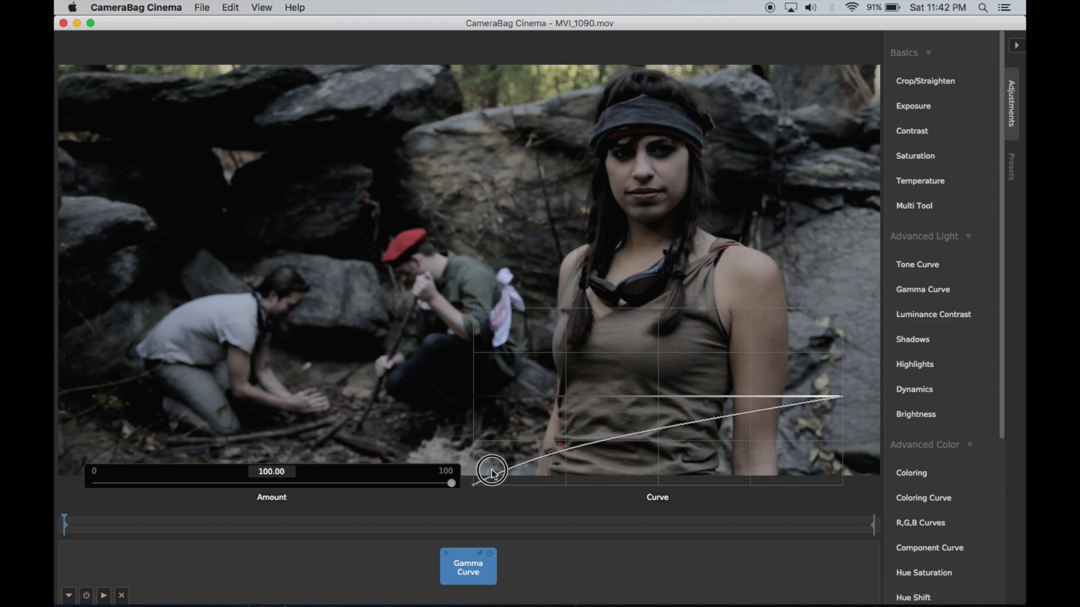
left_click_drag(724, 425, 819, 442)
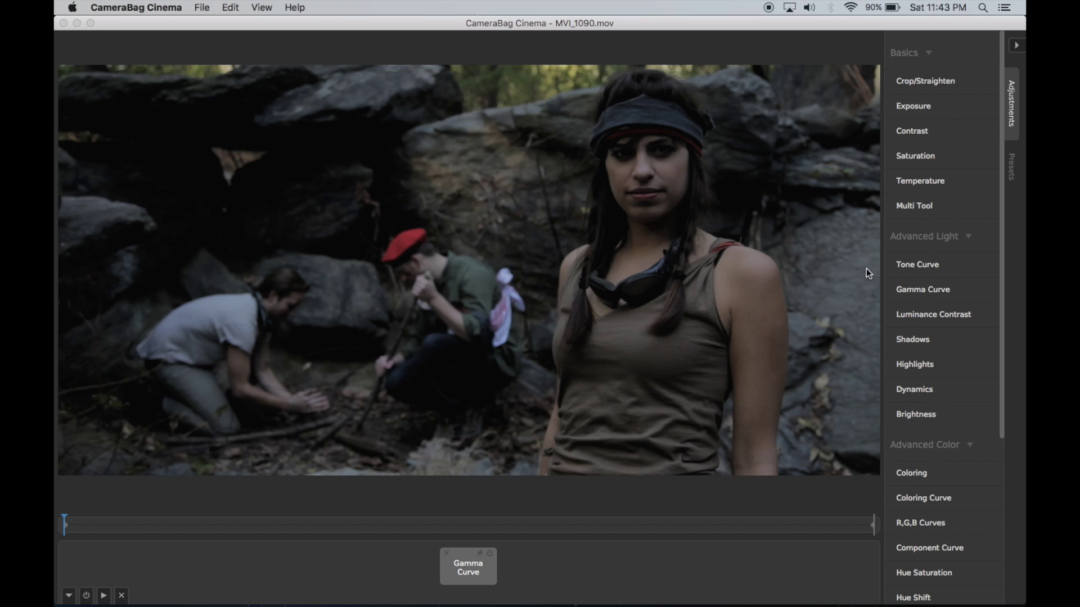
Add a Hue Saturation adjustment and place its tile ahead of the Gamma Curve.
scroll(927, 283, "down", 5)
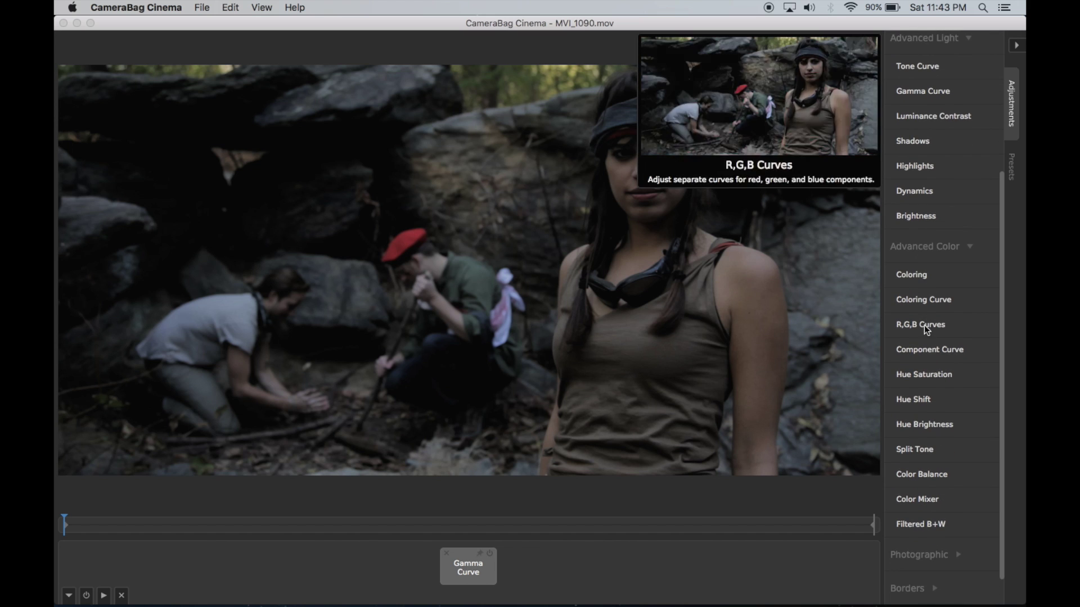
left_click(922, 375)
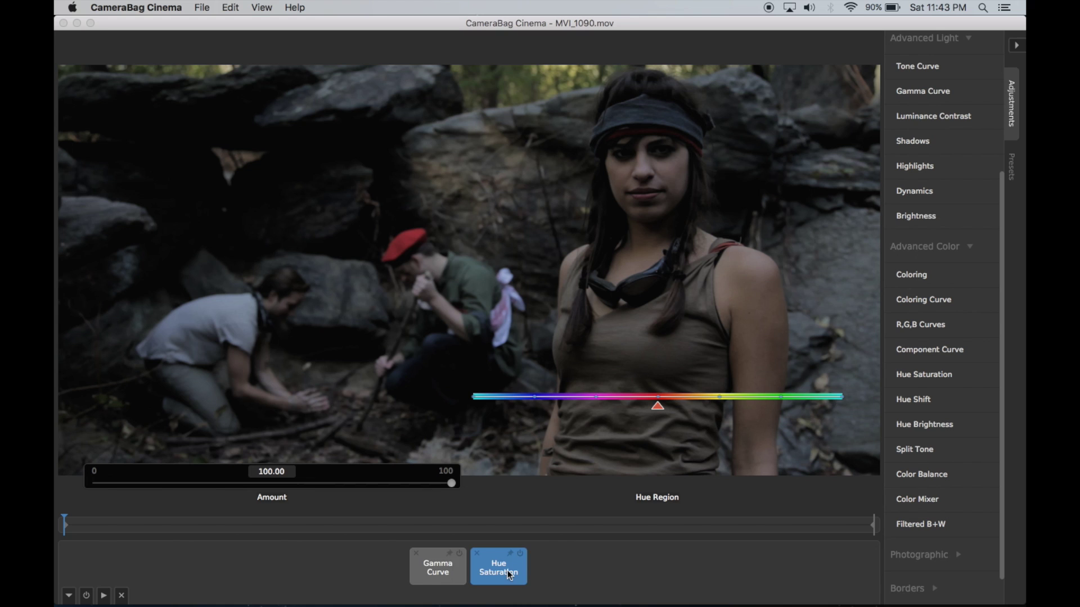
left_click_drag(509, 573, 399, 568)
left_click(489, 577)
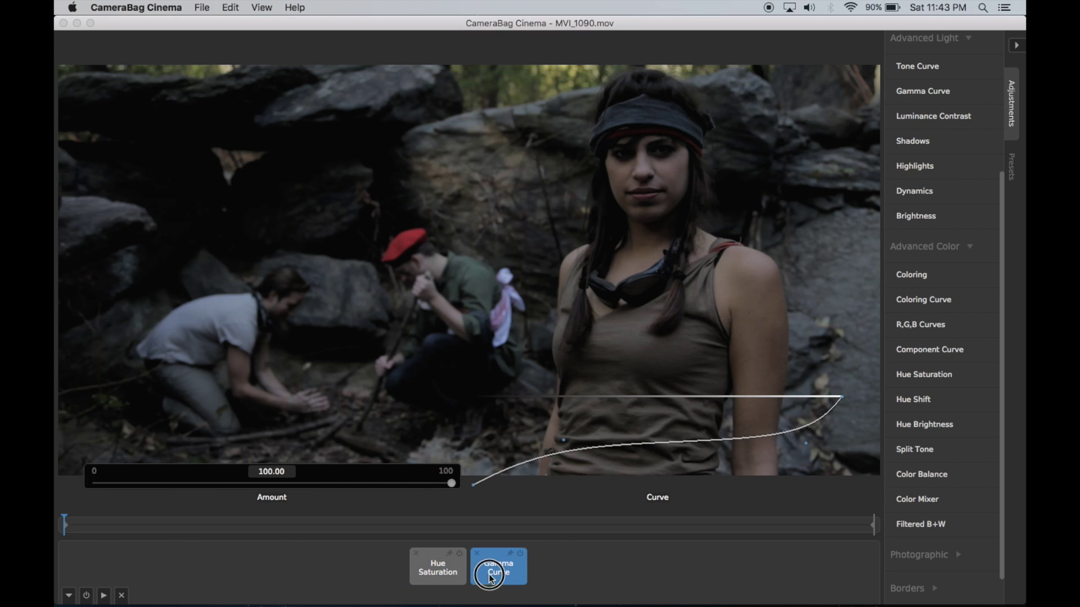
left_click(436, 568)
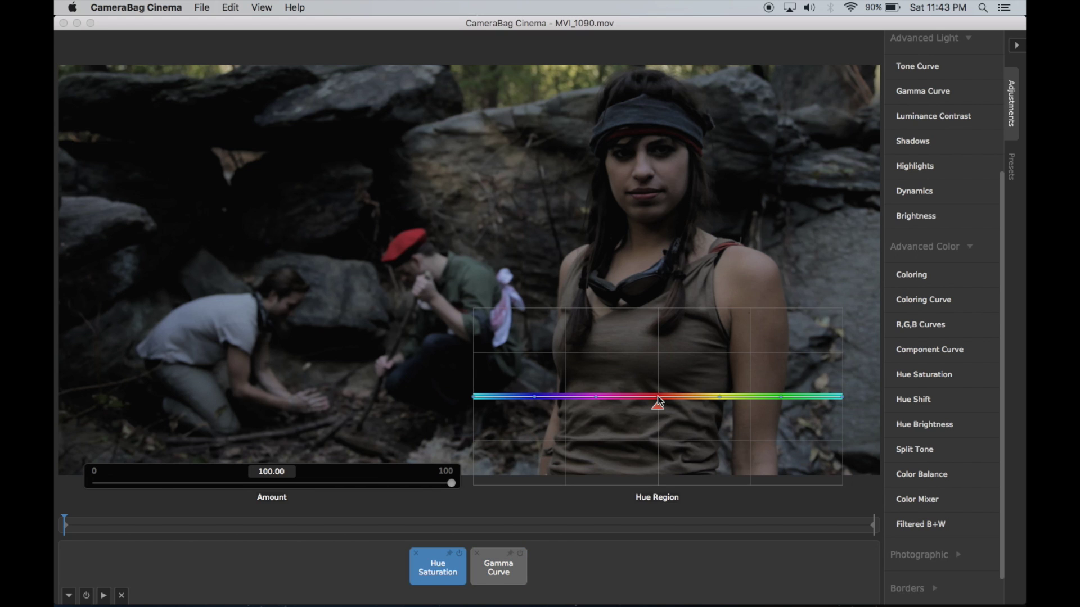
Pull saturation down for the red, yellow, magenta and green hues on the Hue Region curve.
left_click_drag(658, 398, 655, 434)
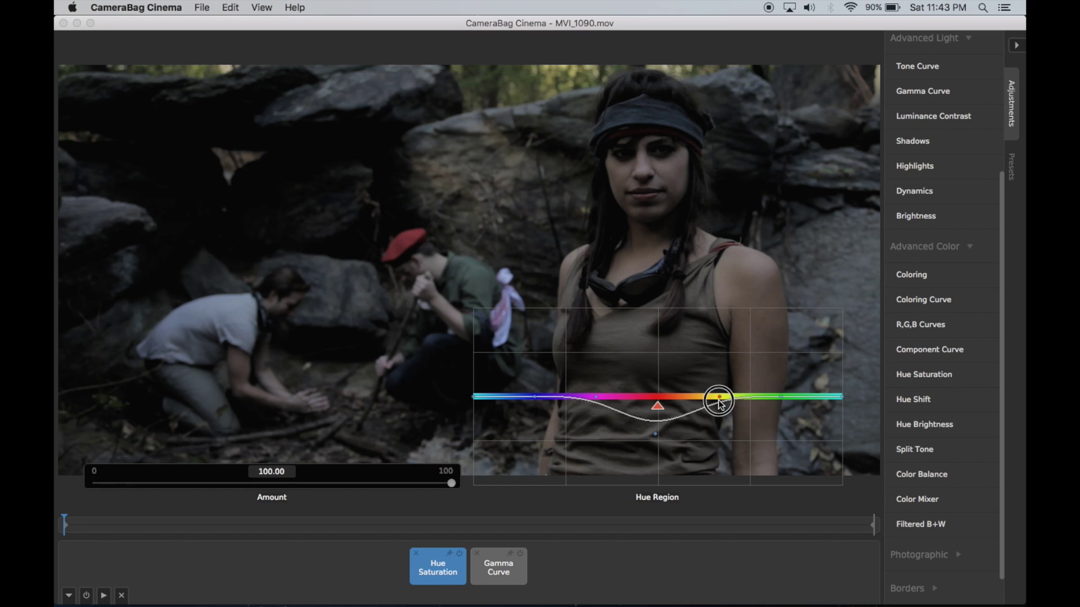
left_click_drag(719, 400, 720, 442)
left_click_drag(595, 397, 653, 446)
left_click(784, 399)
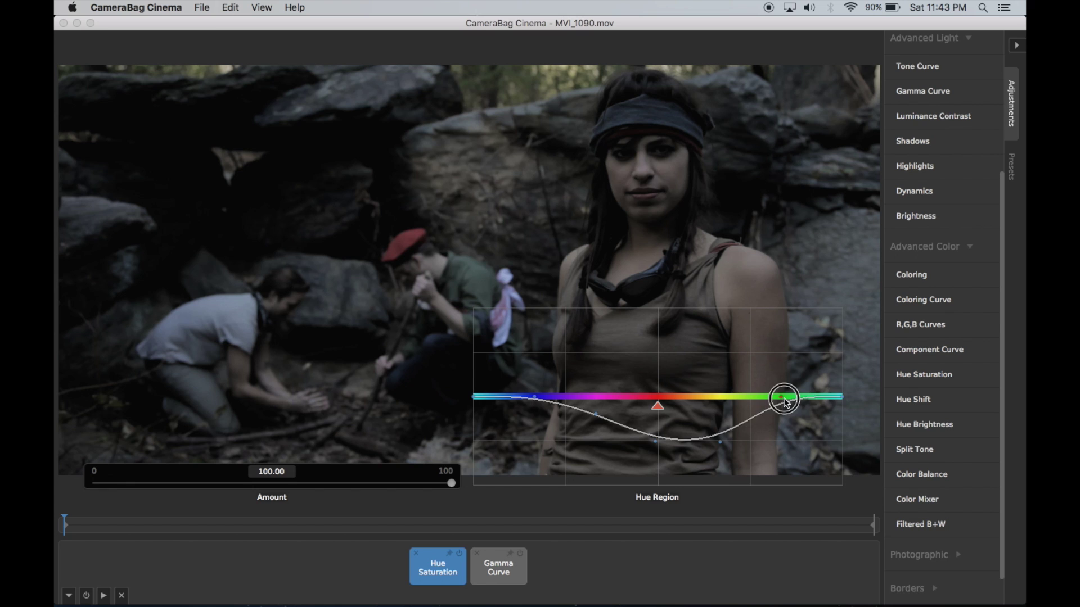
mouse_move(784, 399)
left_mouse_down()
mouse_move(784, 417)
mouse_move(782, 402)
left_mouse_up()
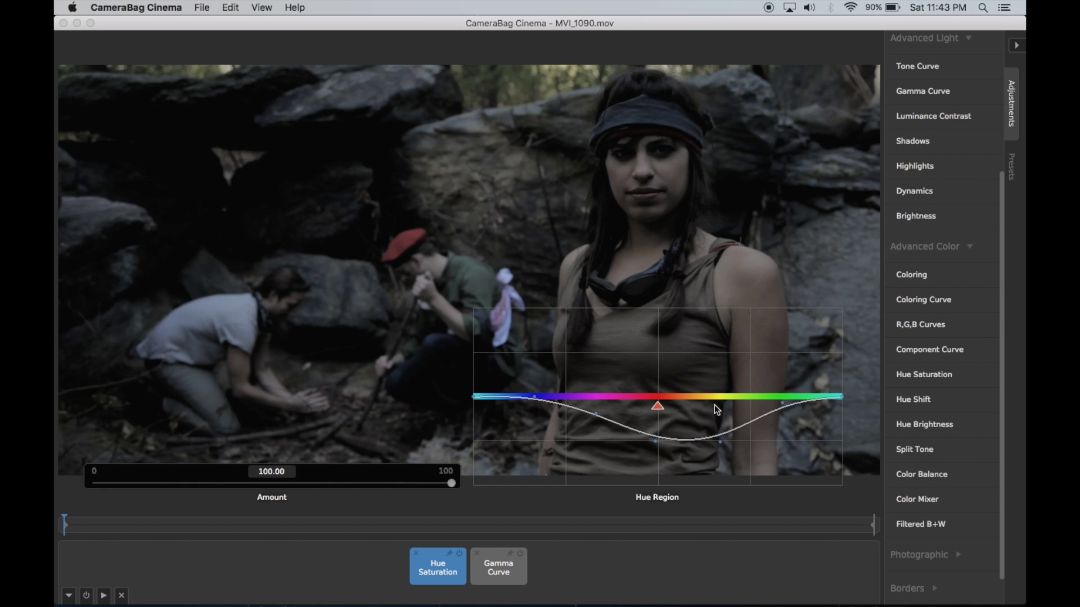
left_click(610, 555)
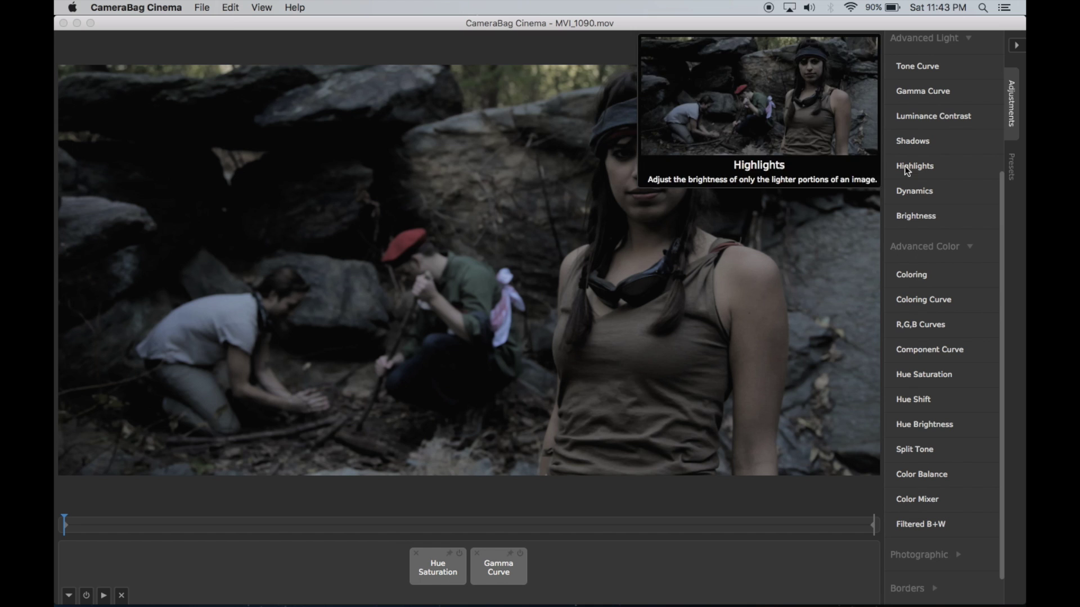
Add a Tone Curve as the third adjustment, after Hue Saturation and Gamma Curve.
scroll(922, 298, "down", 1)
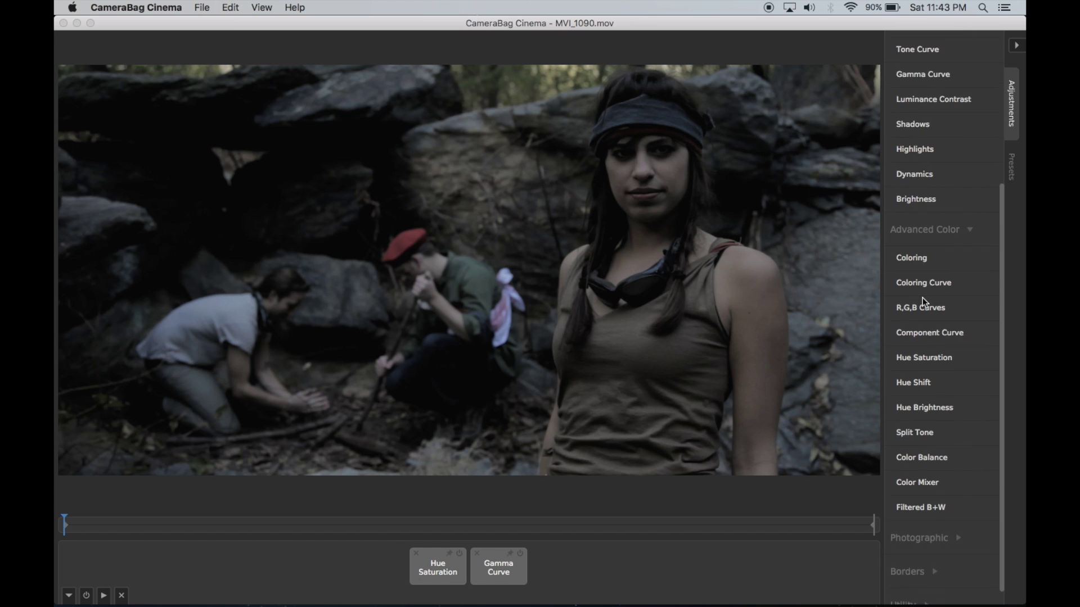
scroll(923, 298, "up", 4)
scroll(922, 298, "up", 2)
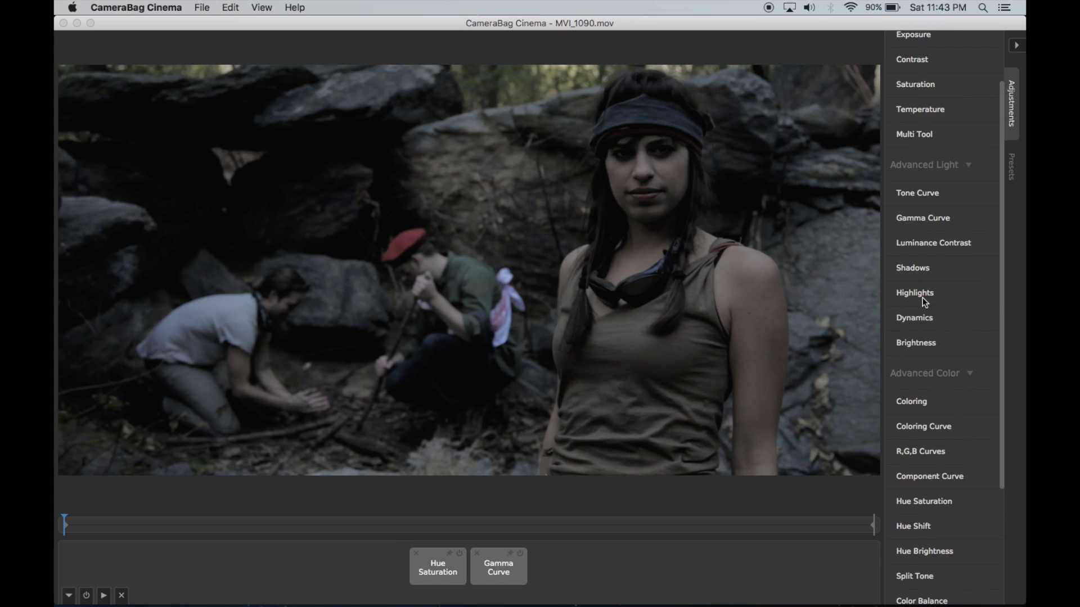
left_click(926, 194)
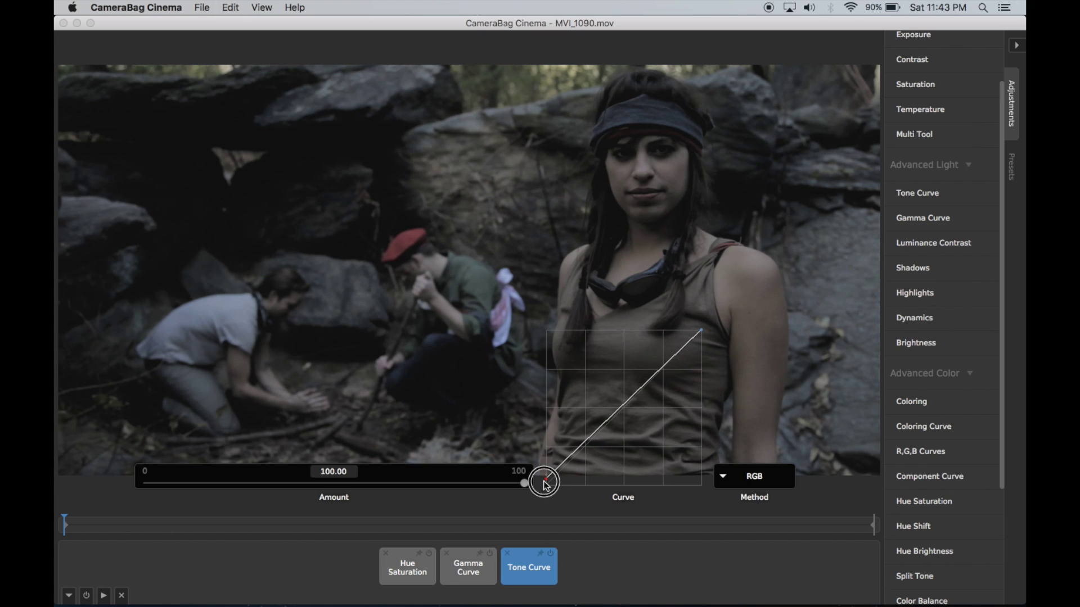
left_click(603, 586)
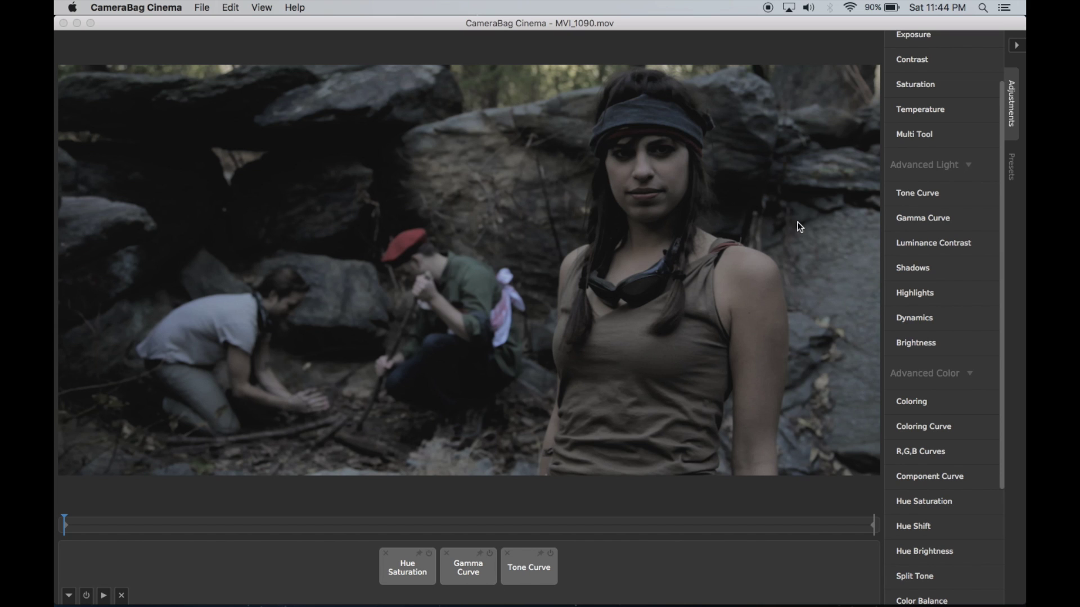
Add a Coloring Curve with a dark, greyish blue tint and its Affected Brightness curve raised toward the highlights.
scroll(920, 281, "down", 1)
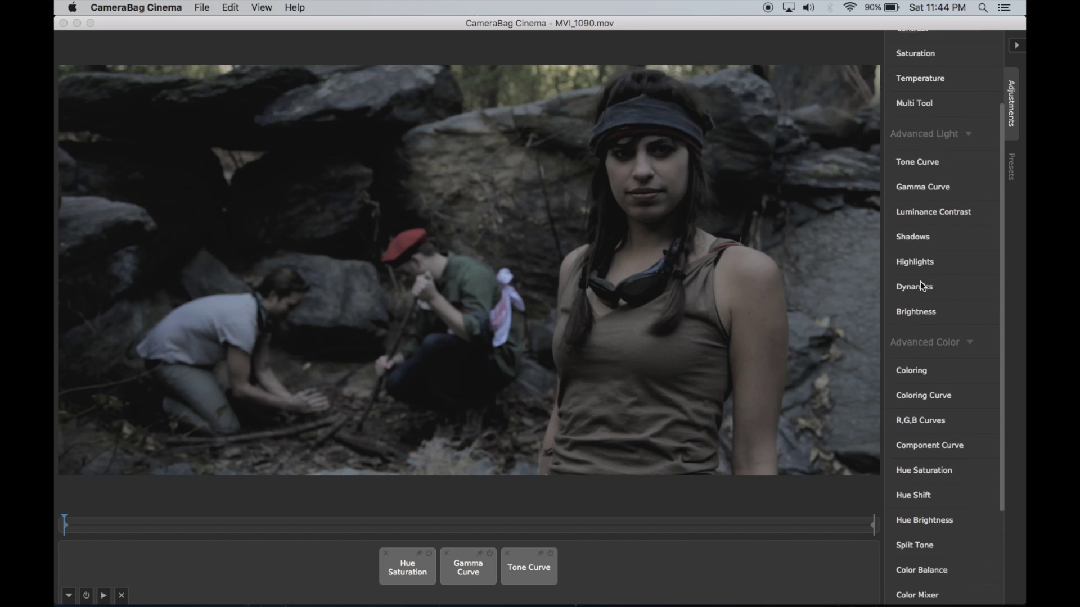
left_click(928, 389)
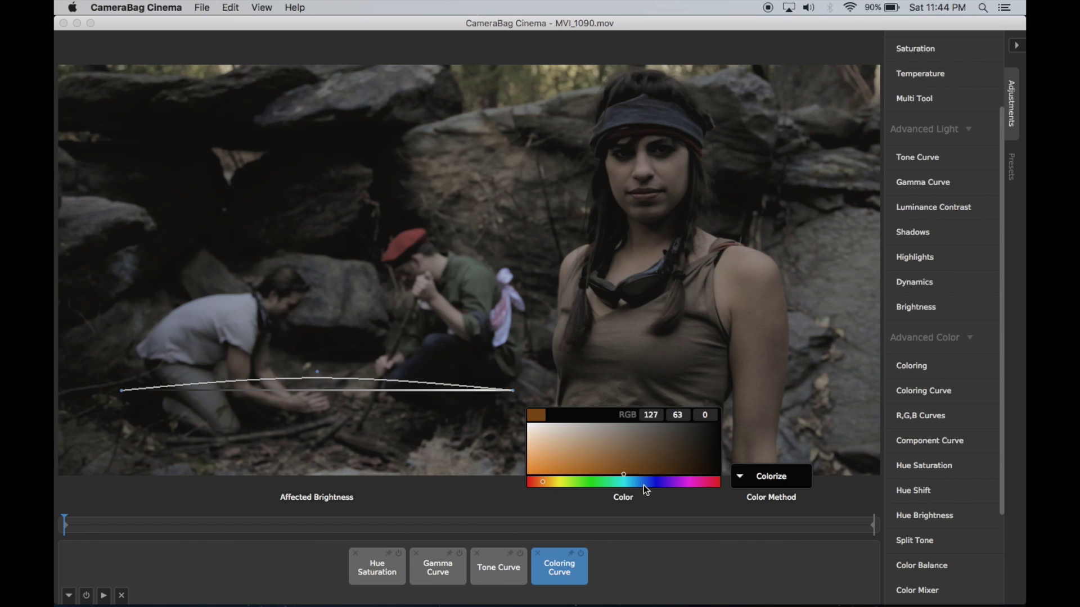
left_click_drag(644, 485, 653, 489)
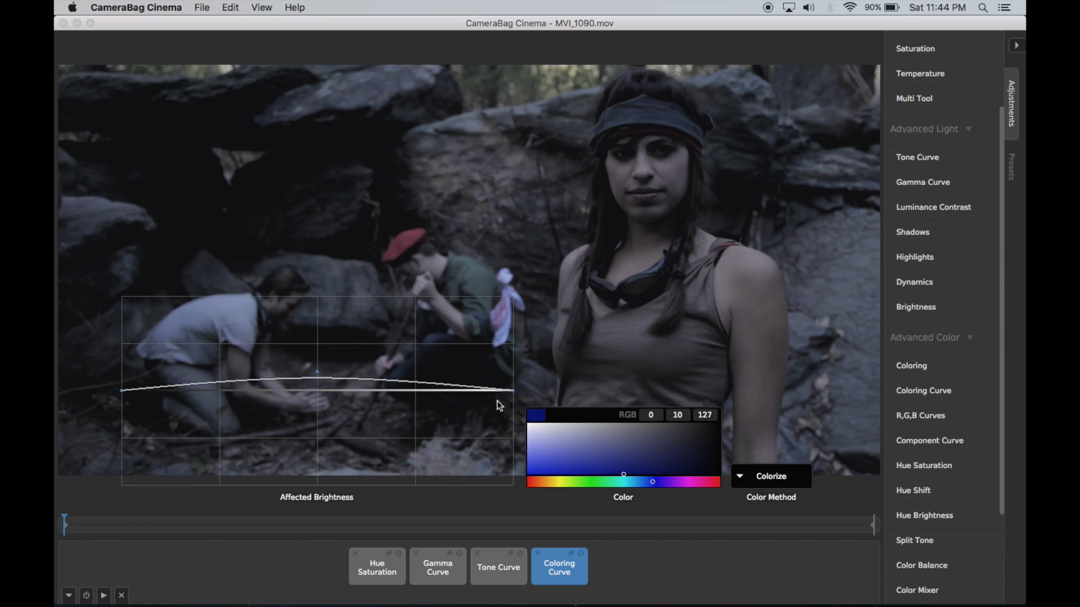
left_click_drag(509, 393, 535, 285)
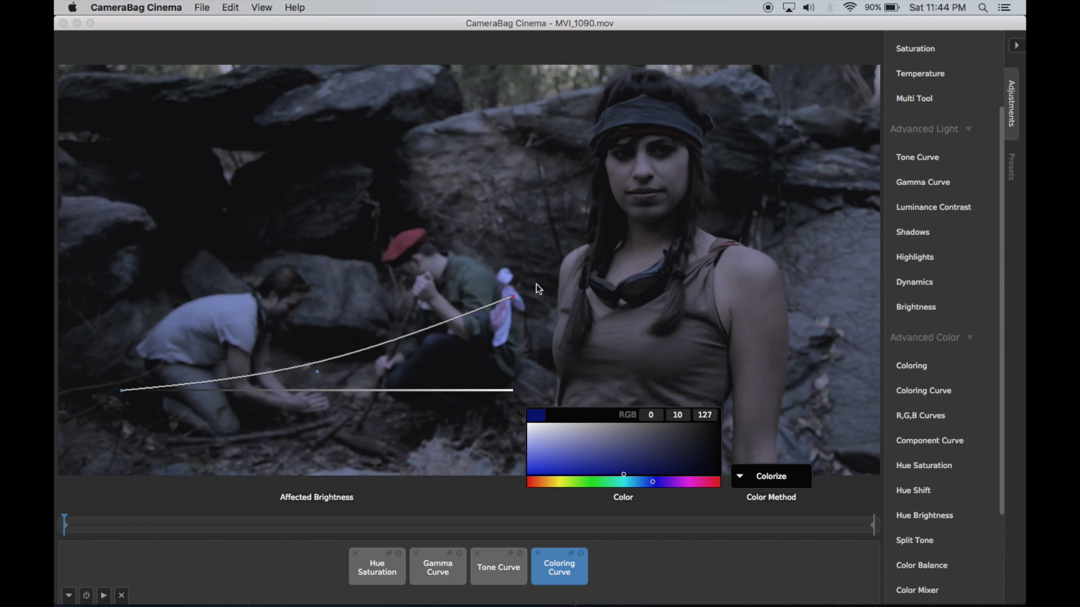
left_click(325, 371)
left_click_drag(324, 371, 193, 325)
mouse_move(633, 473)
left_mouse_down()
mouse_move(667, 487)
mouse_move(650, 483)
mouse_move(684, 477)
mouse_move(670, 478)
left_mouse_up()
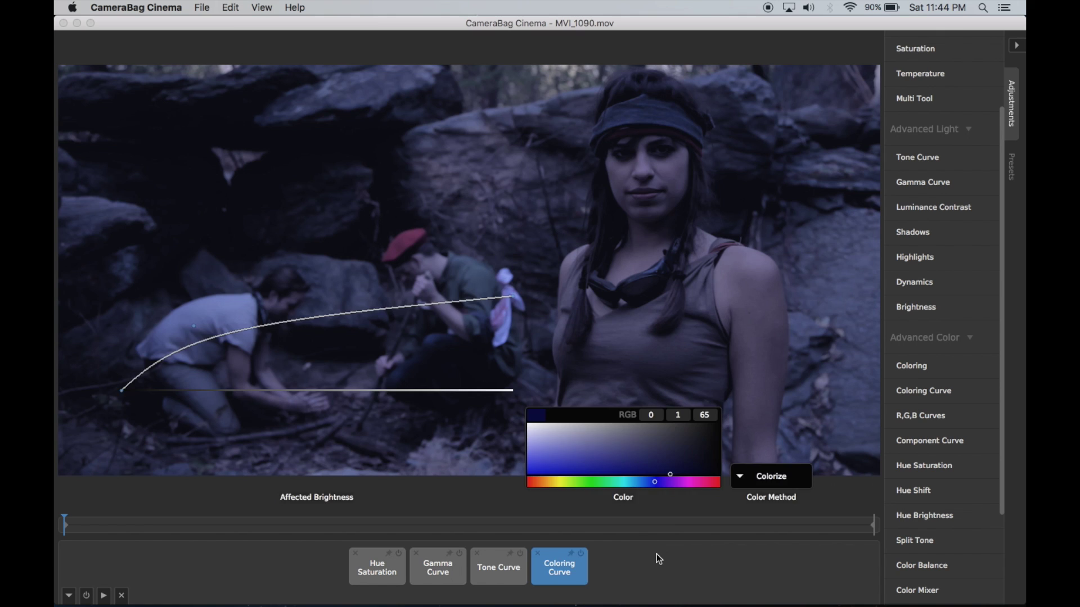
left_click(656, 555)
left_click(656, 555)
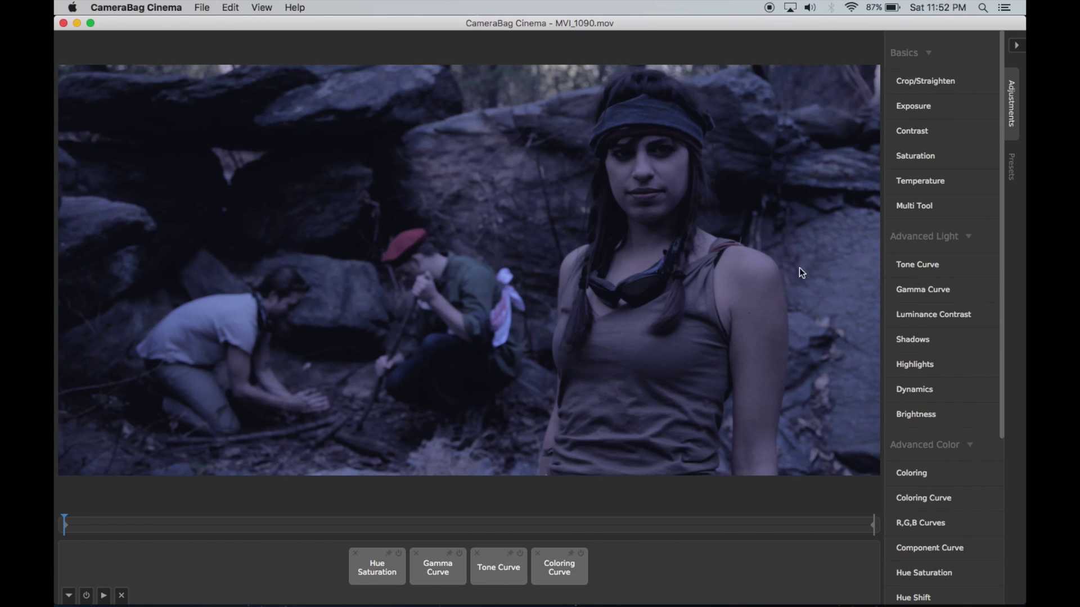
Apply the Day To Night preset from My Presets, then go back to the Adjustments list.
mouse_move(990, 180)
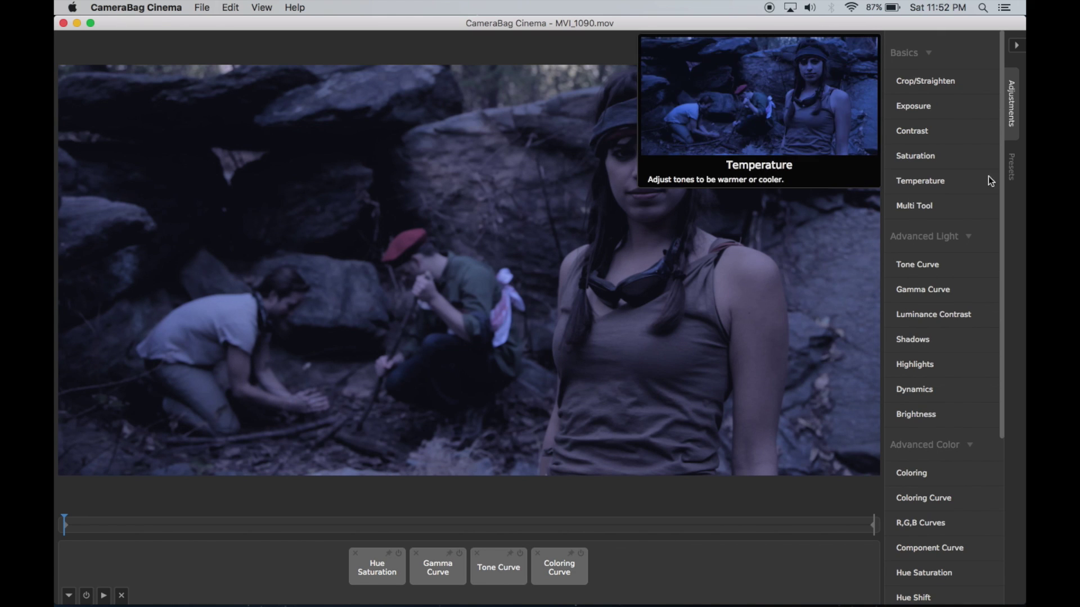
left_click(1011, 166)
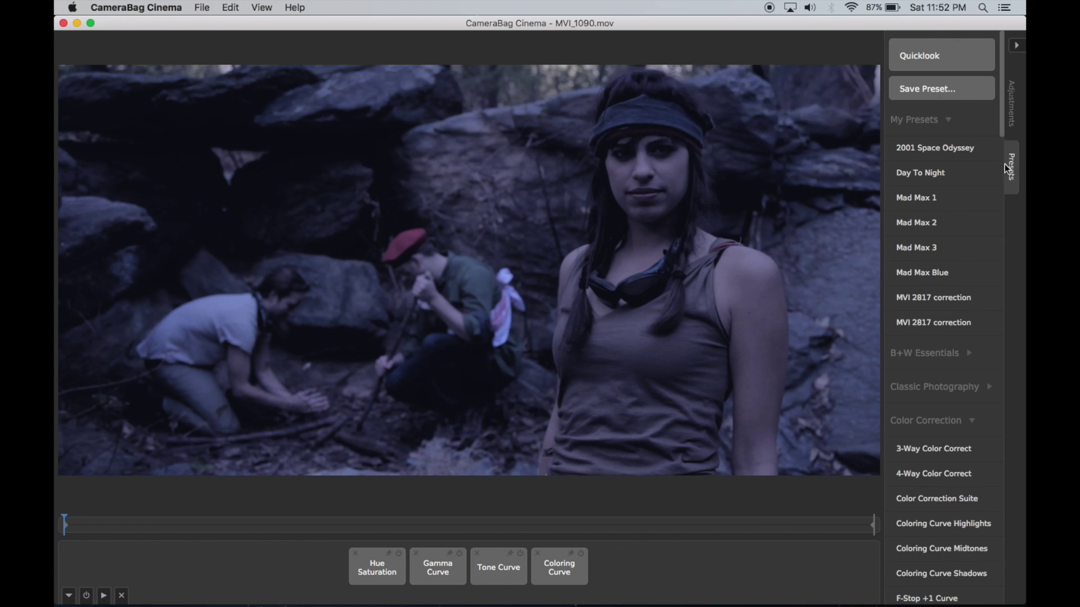
left_click(933, 173)
mouse_move(925, 174)
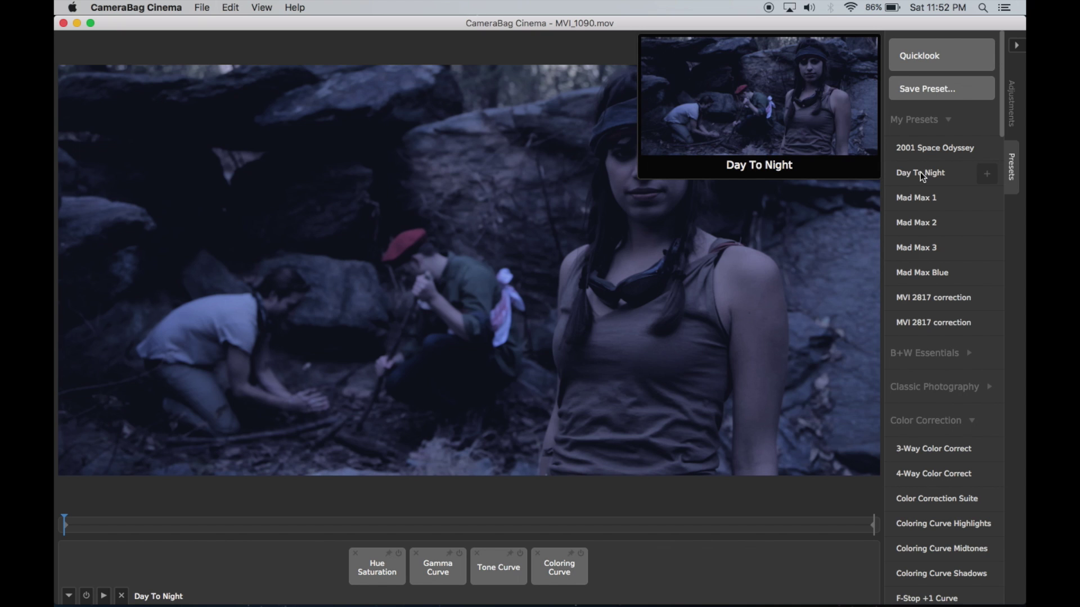
left_click(1011, 90)
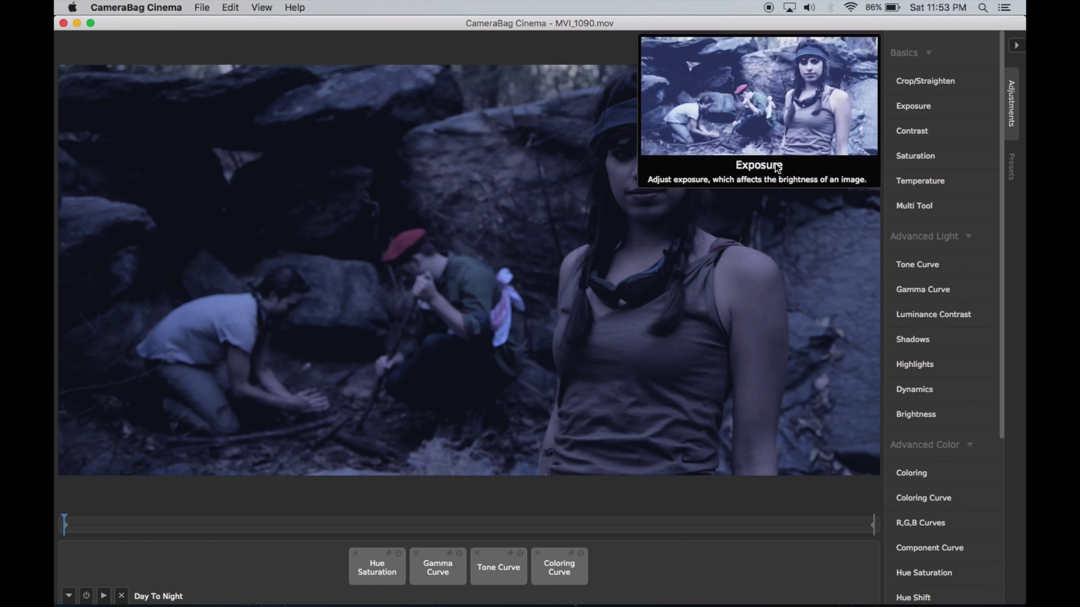
Select all four tray tiles and nest them into one tile named 'Day To Night'.
left_click(554, 568)
left_click(377, 569, "shift")
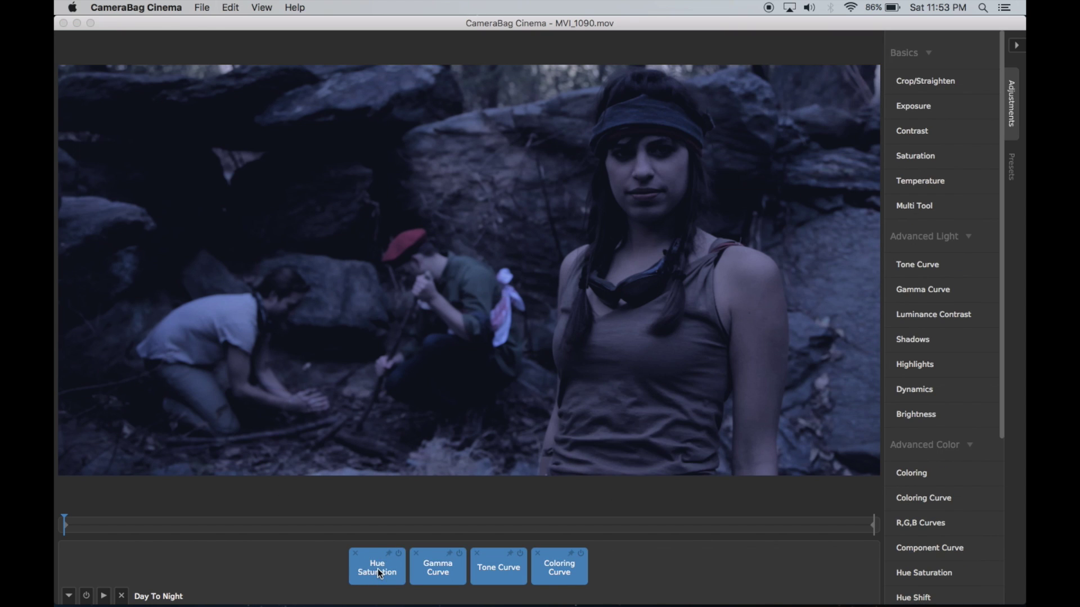
right_click(377, 569)
left_click(398, 567)
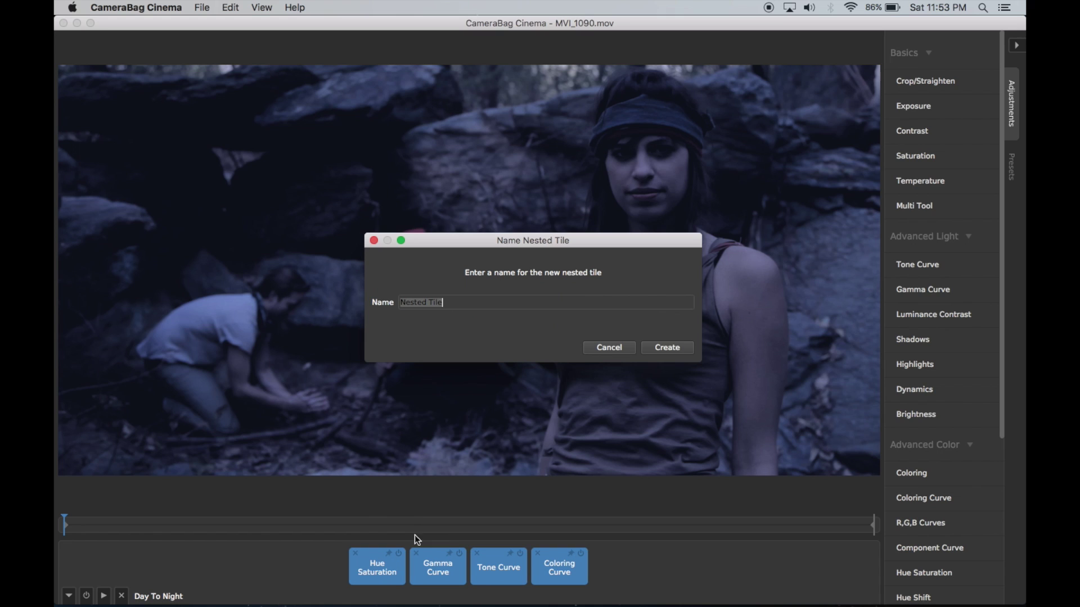
type("Day To Night")
key("Return")
left_click(545, 572)
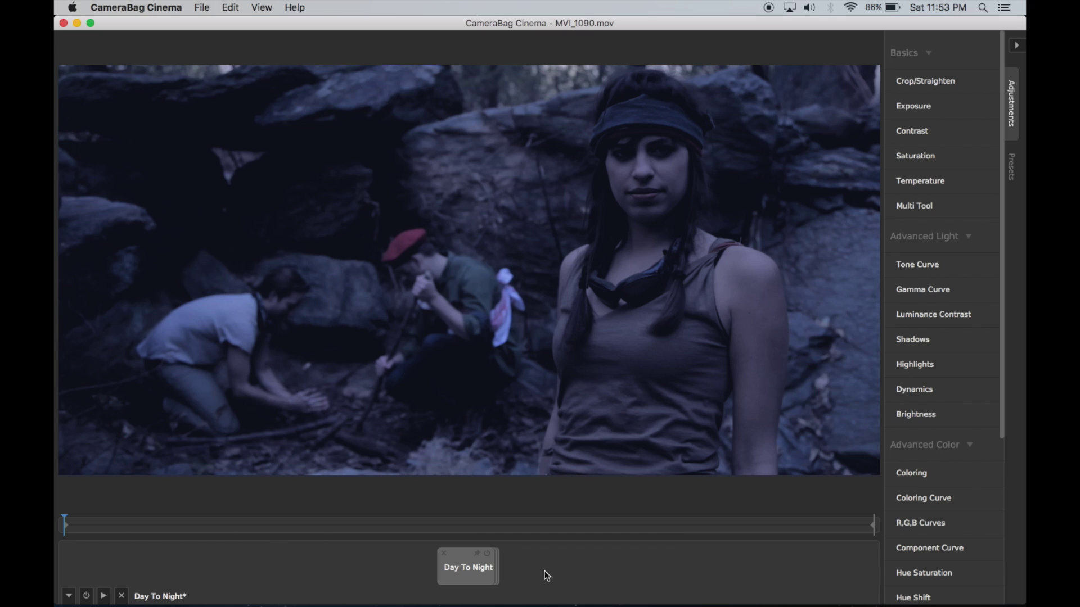
left_click(466, 576)
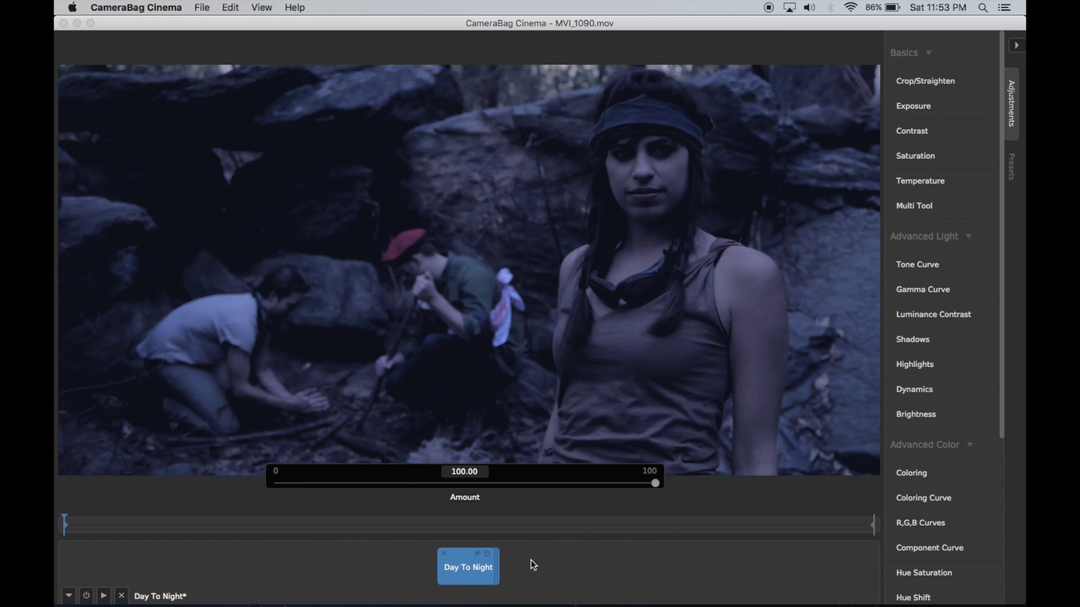
left_click(537, 565)
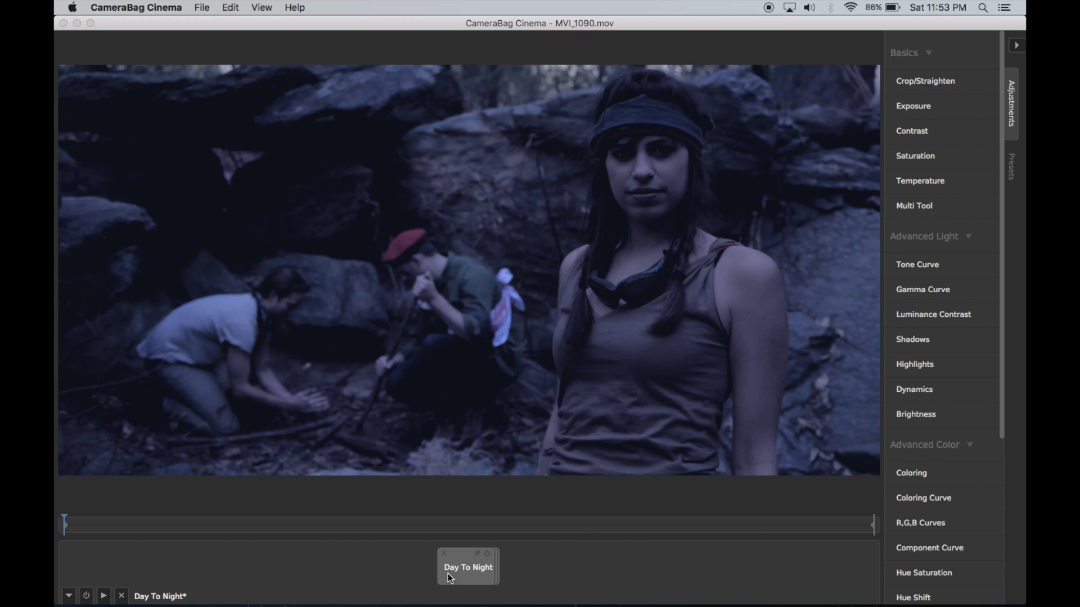